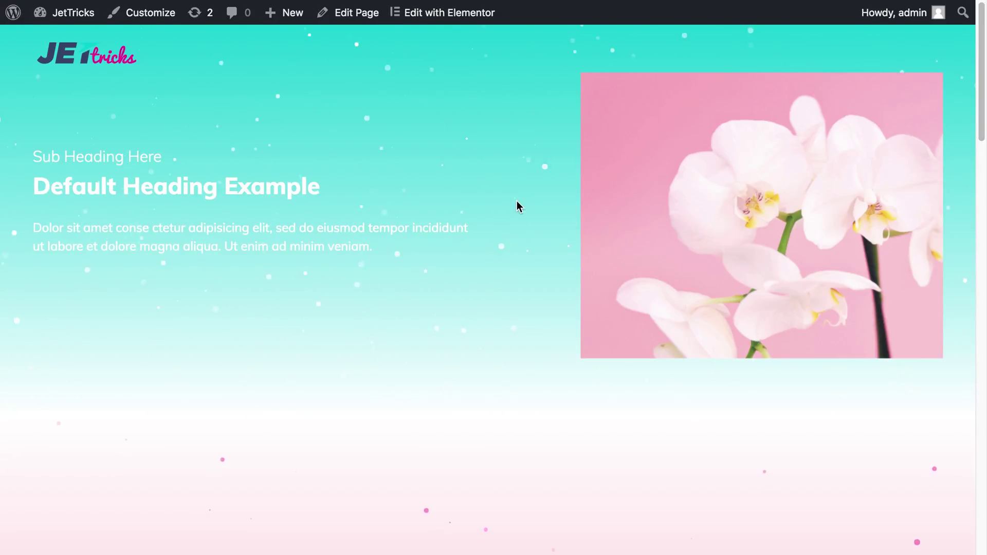
scroll(517, 202, down, 5)
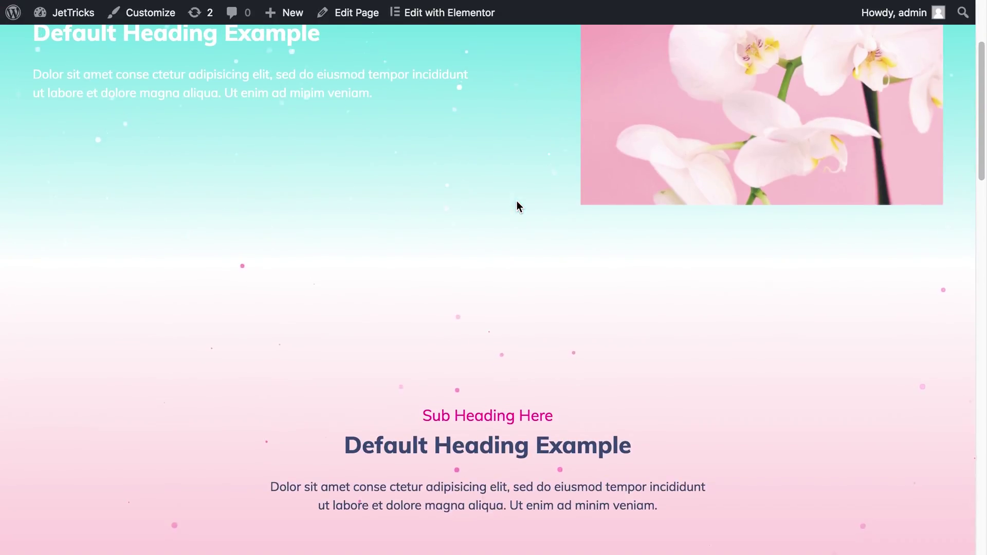
scroll(256, 248, down, 3)
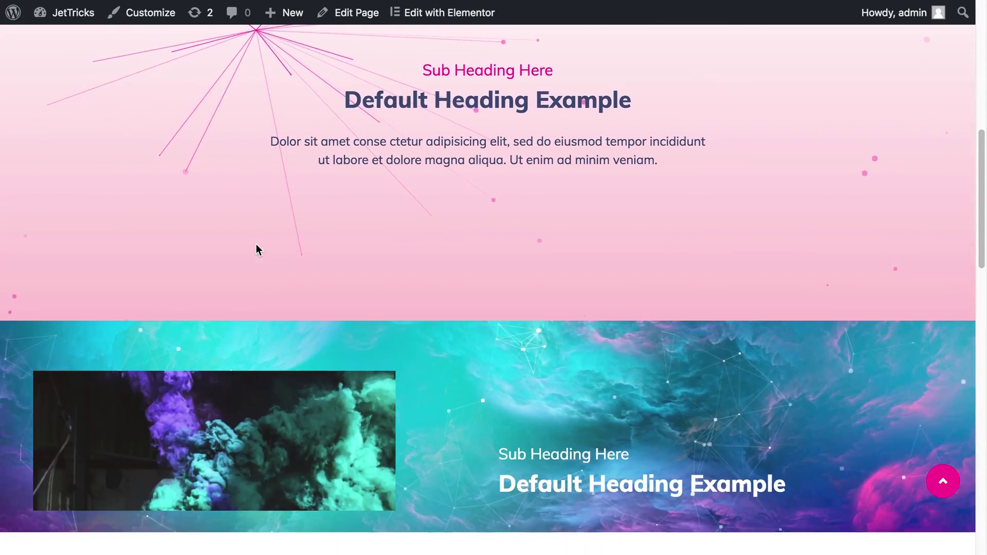
scroll(257, 248, down, 2)
scroll(560, 274, down, 3)
scroll(560, 278, down, 2)
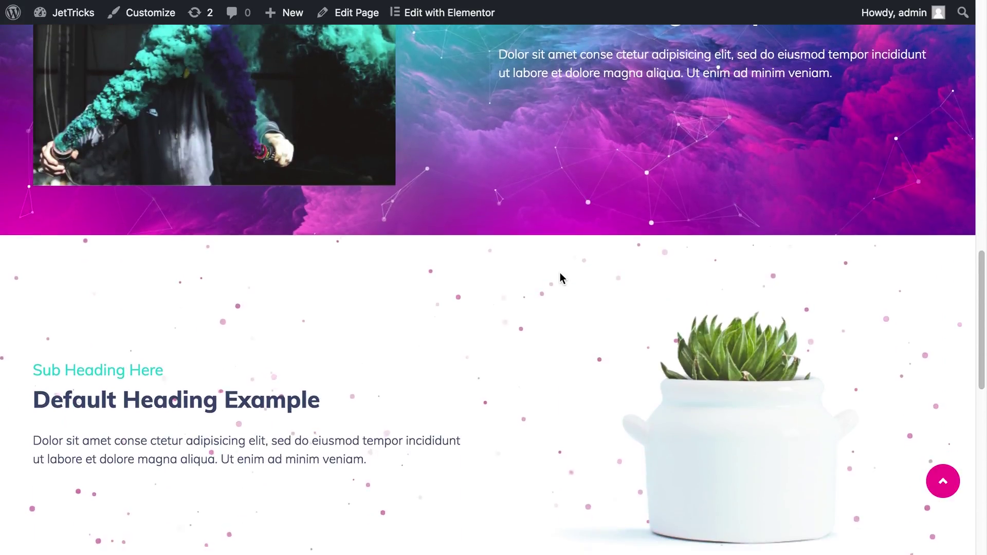
scroll(561, 278, down, 2)
scroll(562, 277, down, 1)
scroll(560, 278, down, 2)
scroll(561, 277, down, 3)
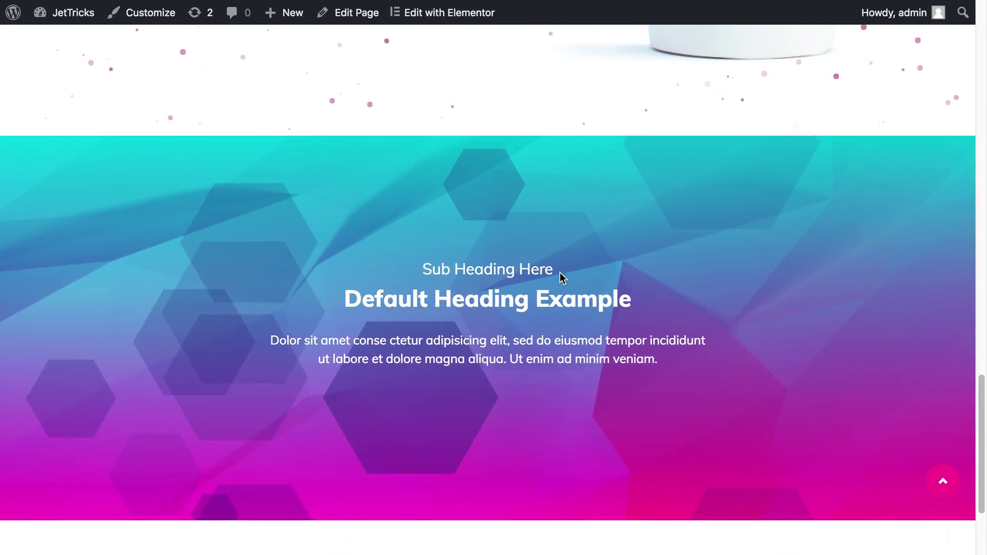
scroll(560, 278, down, 1)
scroll(560, 278, up, 1)
scroll(560, 278, up, 1)
scroll(560, 278, up, 3)
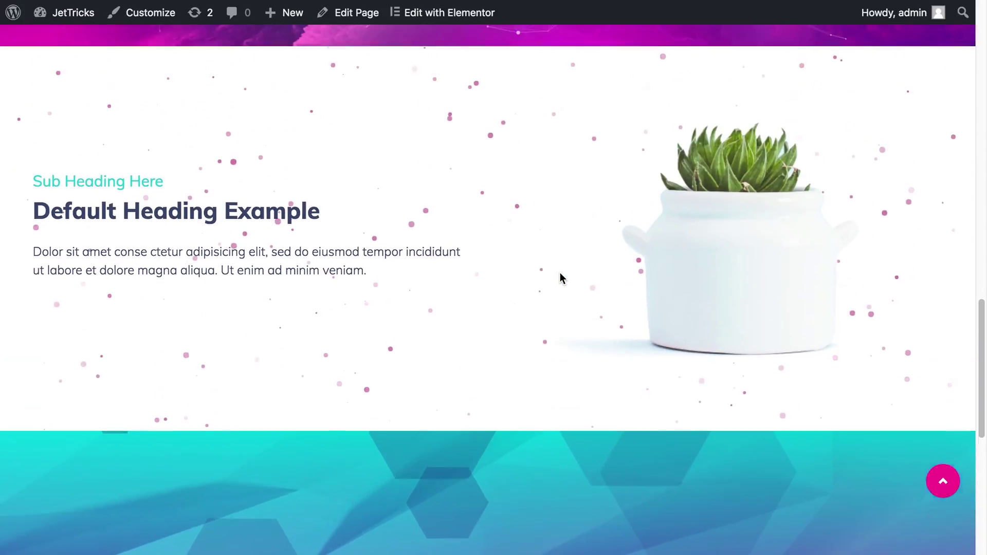
scroll(561, 278, up, 4)
scroll(561, 278, up, 3)
scroll(561, 277, up, 3)
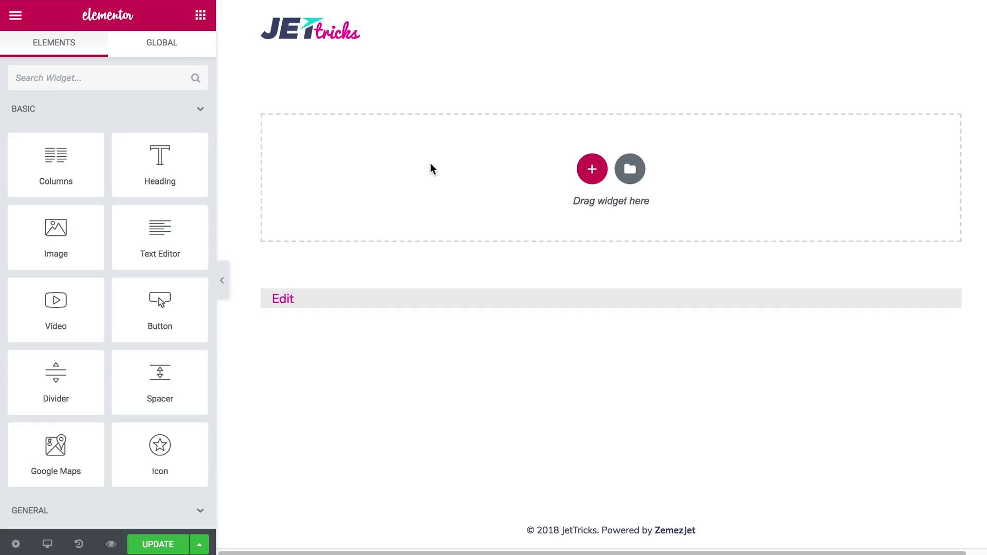
Step: Add a single-column section using Min Height, set to about 634 px
click(592, 169)
click(395, 215)
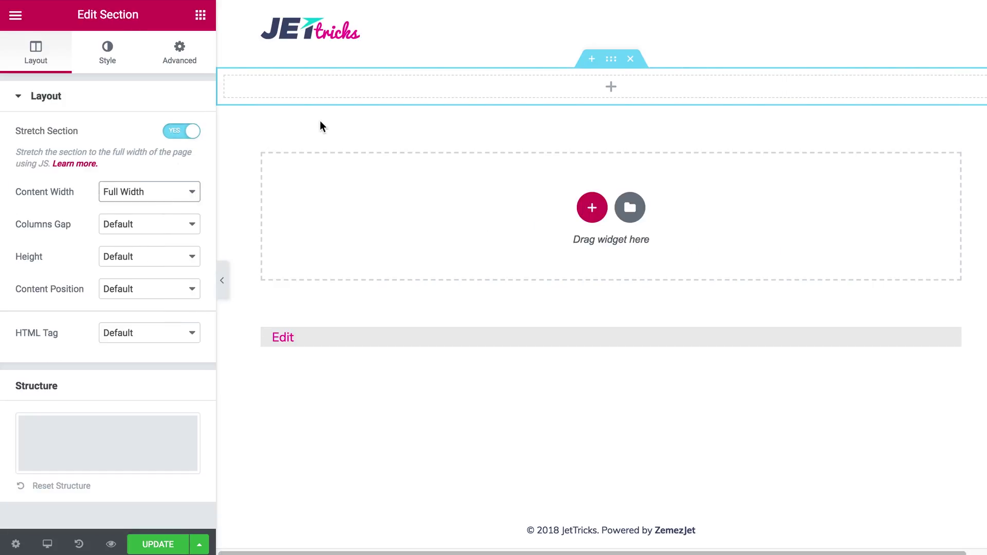
click(158, 269)
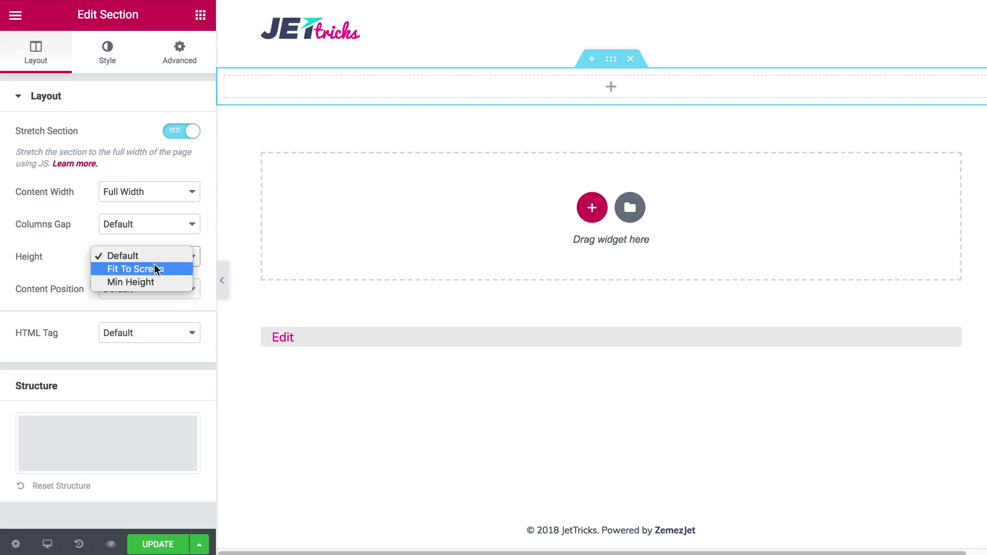
click(147, 282)
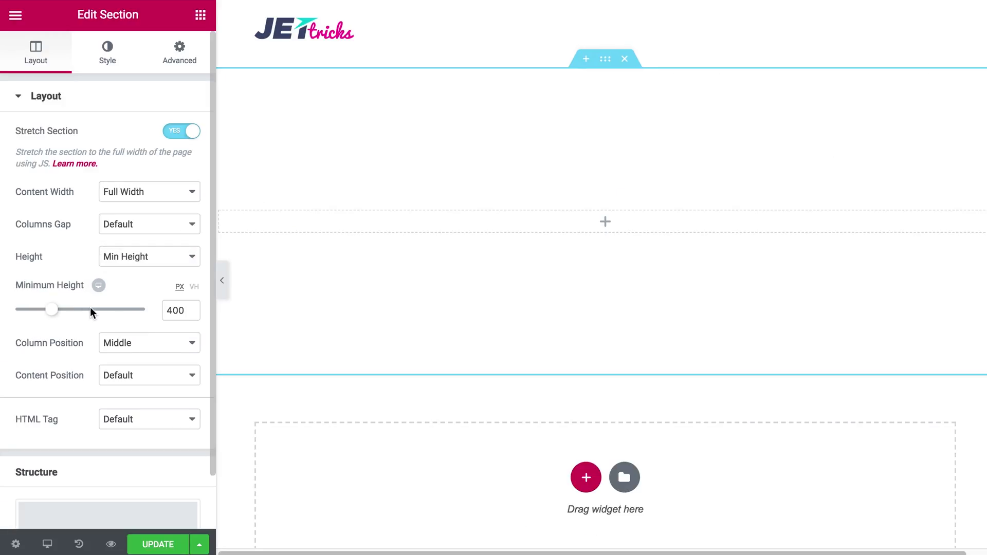
click(100, 313)
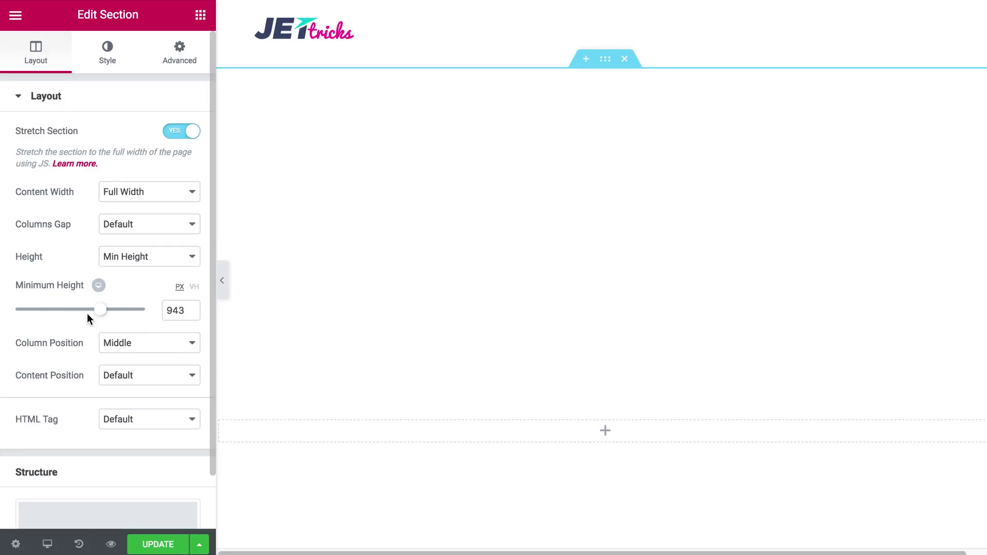
click(83, 312)
scroll(453, 314, down, 2)
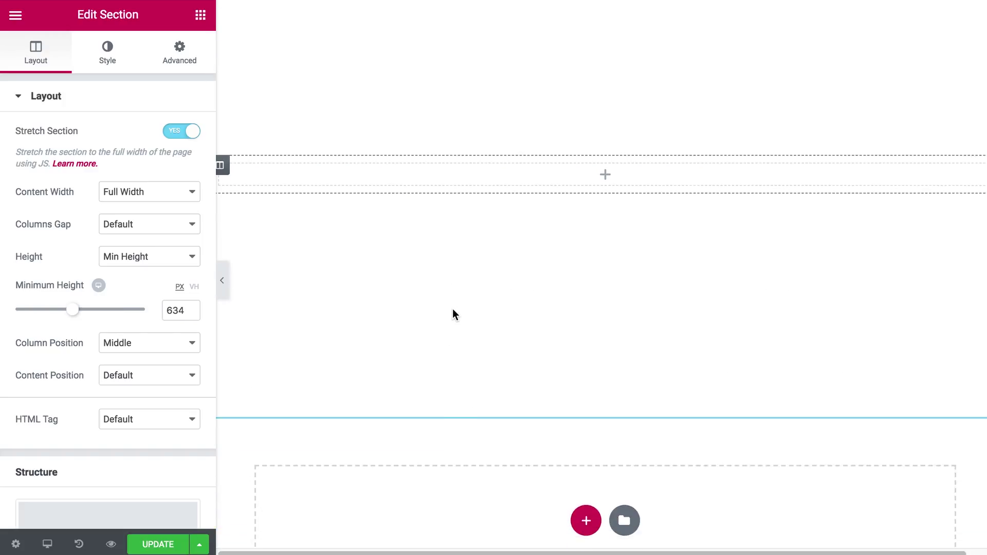
scroll(452, 314, up, 2)
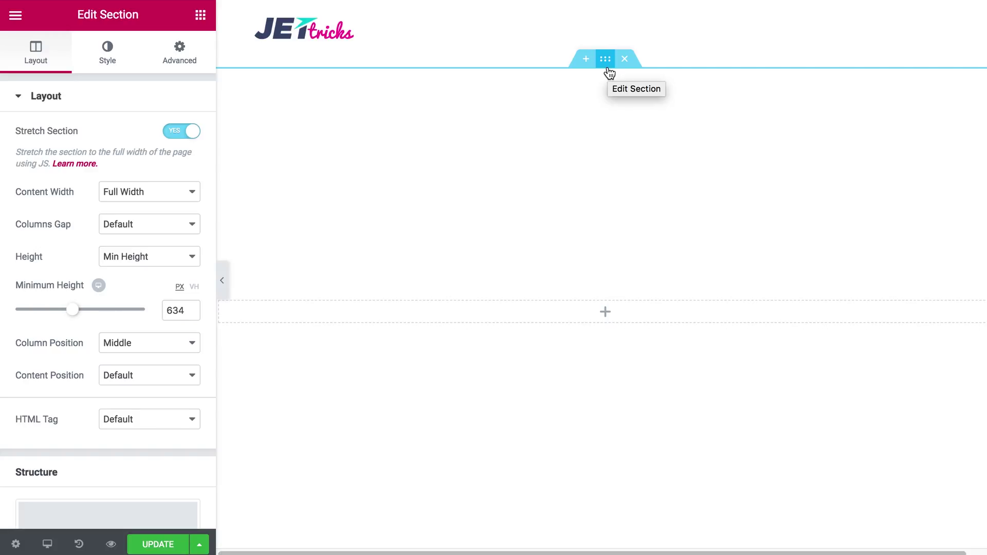
Step: Turn on Enable Particles under Jet Tricks in the section's Advanced settings
click(180, 62)
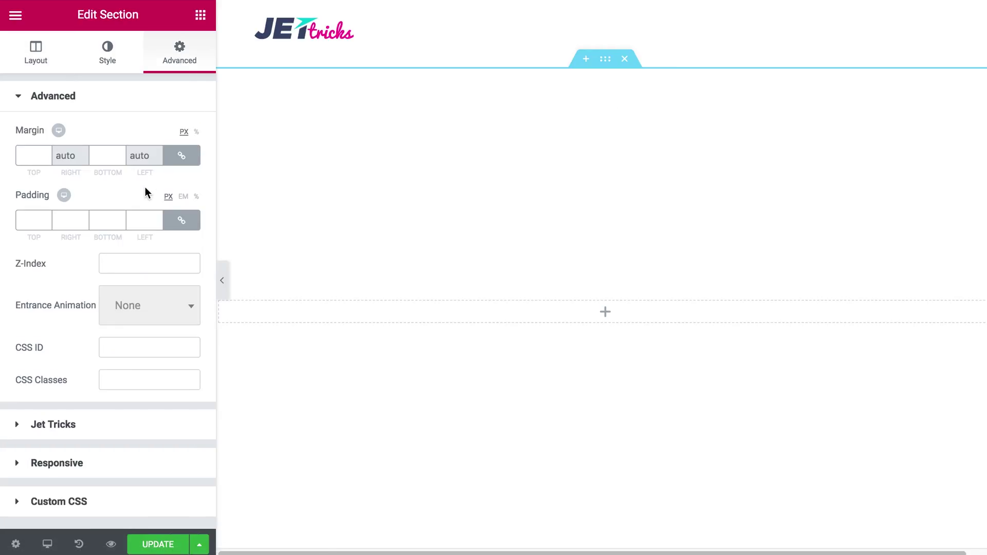
click(54, 426)
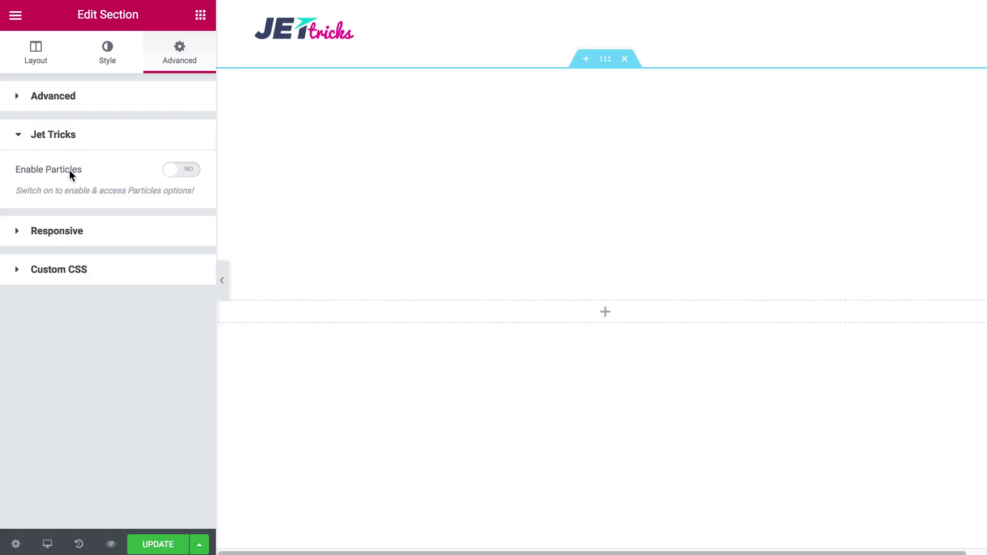
click(183, 172)
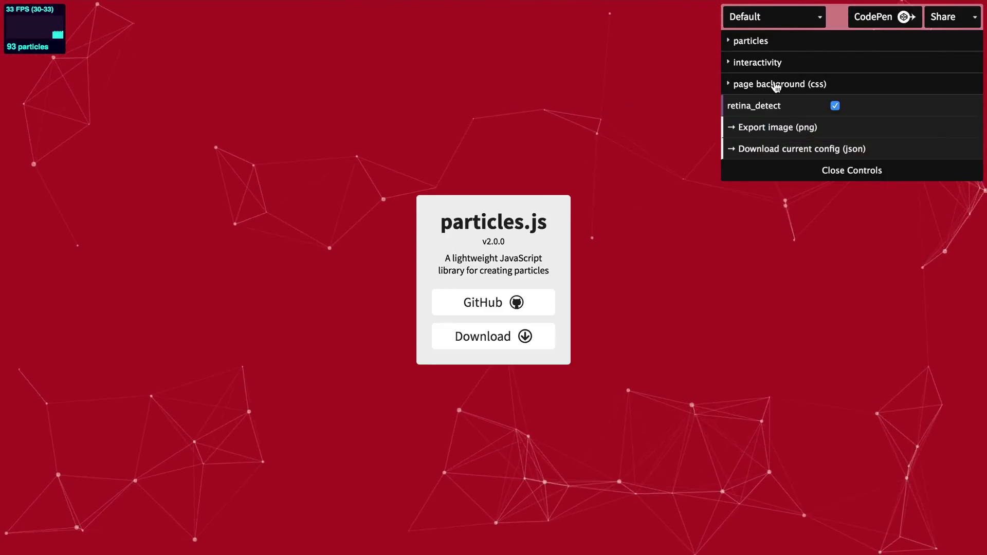
Step: Set the particle count to 208 and the particle colour to pink #fa089a
click(736, 41)
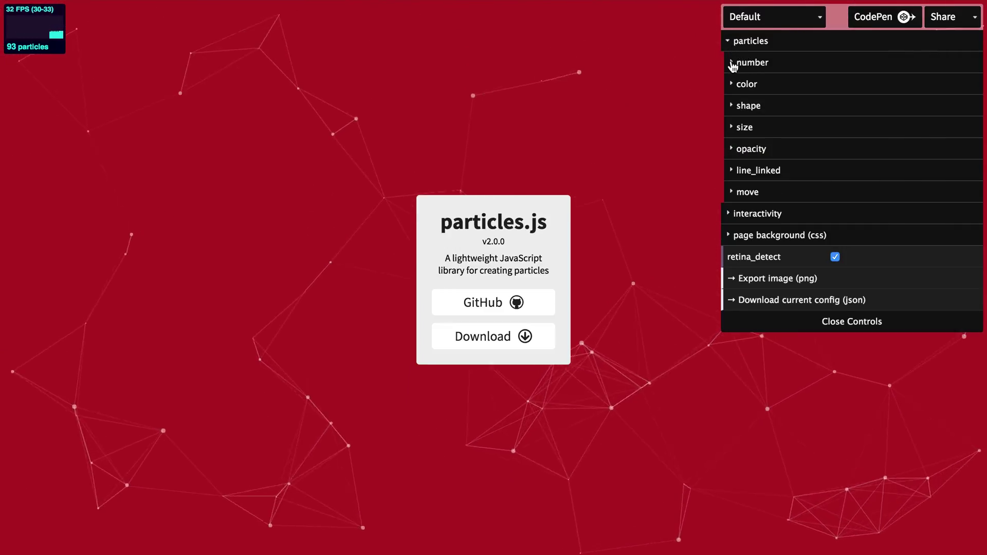
click(748, 62)
drag(841, 84, 869, 87)
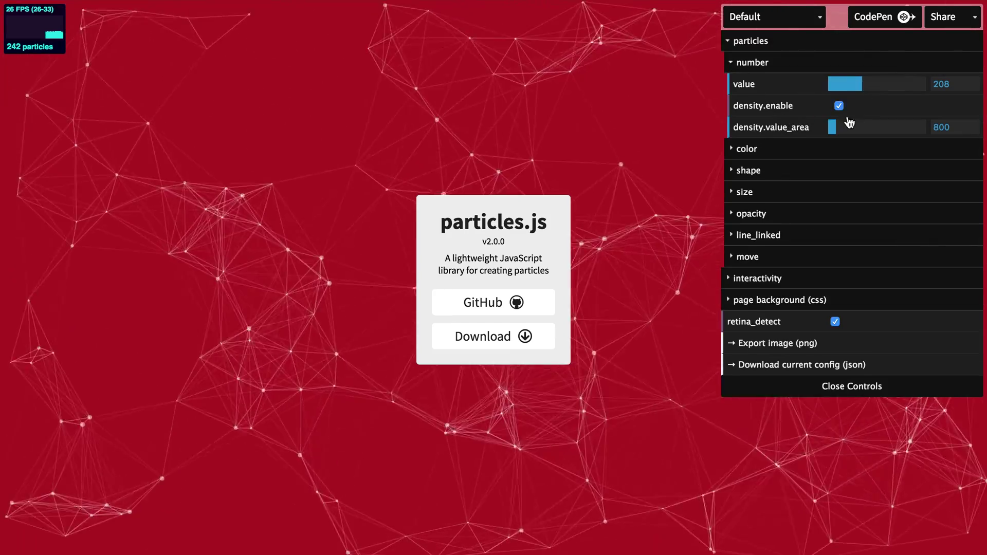
click(736, 62)
click(746, 84)
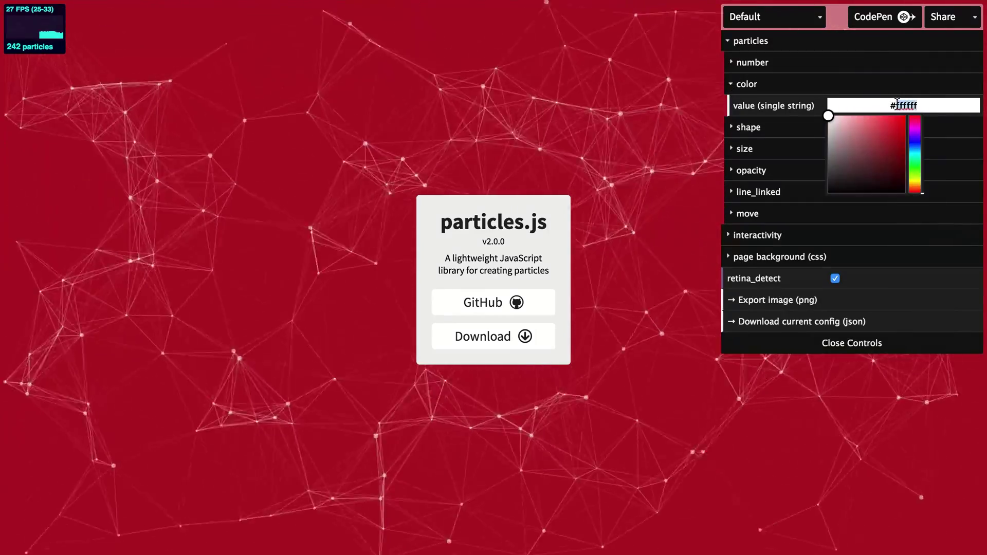
drag(873, 123, 913, 125)
Step: Change the particle shape to triangle
click(746, 128)
click(859, 213)
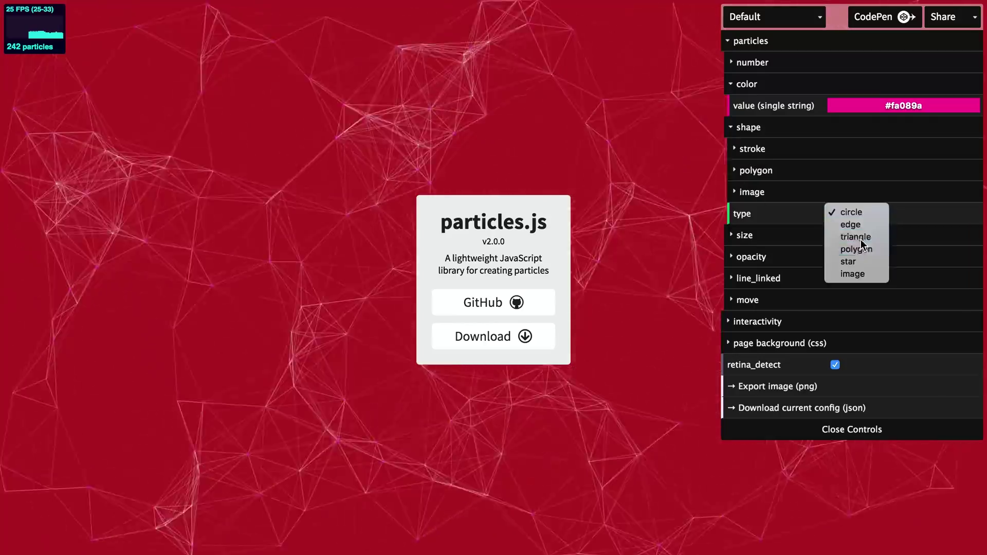
click(848, 236)
click(740, 191)
click(740, 192)
click(734, 170)
click(734, 170)
Step: Enlarge the triangles to a particle size of about 40
click(745, 235)
drag(831, 279, 836, 279)
click(749, 256)
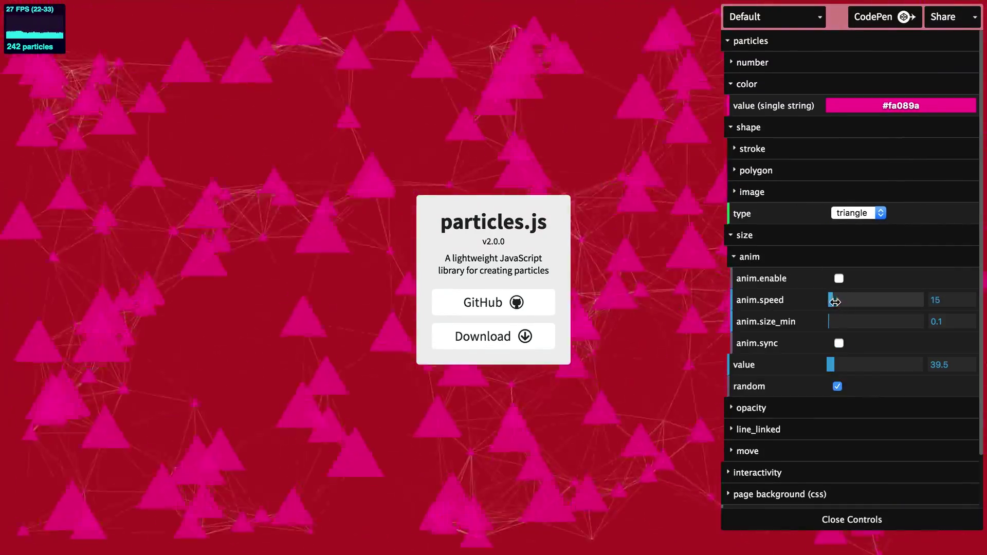
drag(833, 321, 848, 321)
drag(831, 365, 848, 386)
click(749, 257)
Step: Enable opacity animation and remove the connecting lines between particles
click(752, 321)
click(749, 343)
click(837, 364)
click(748, 344)
scroll(758, 375, down, 1)
click(758, 369)
scroll(758, 376, down, 3)
click(837, 282)
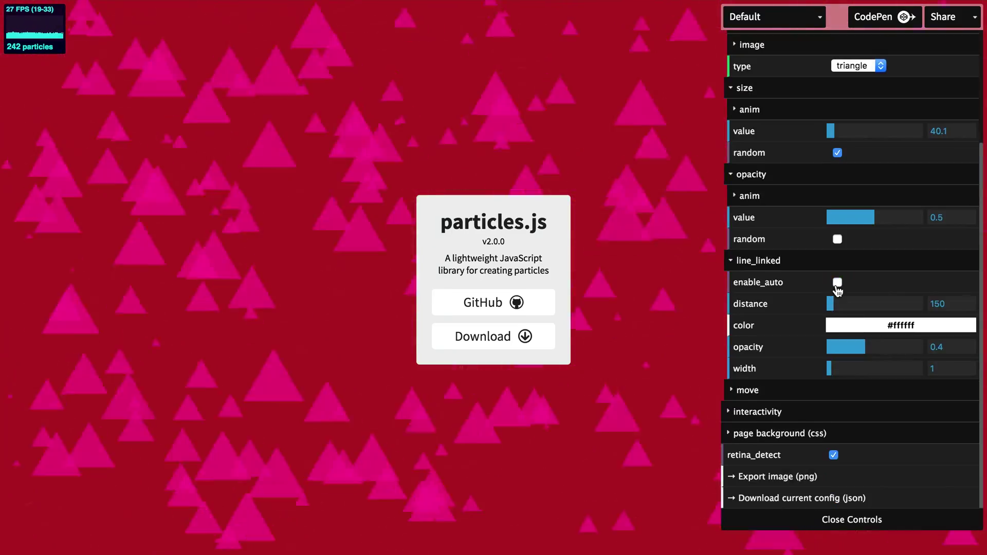
click(736, 261)
Step: Set the particle movement direction to top, then go to the page background colour settings
click(747, 282)
click(747, 224)
click(747, 390)
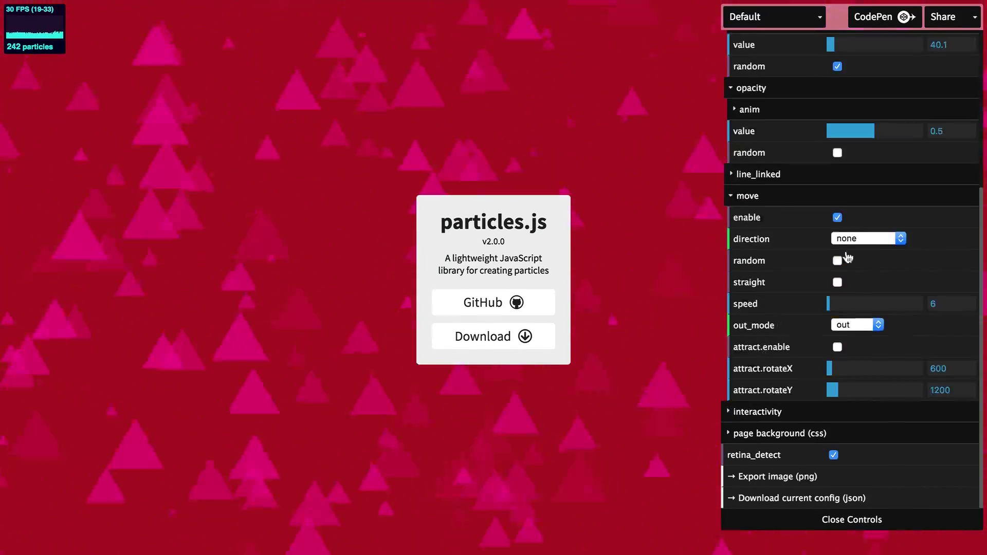
click(869, 238)
click(844, 263)
click(779, 432)
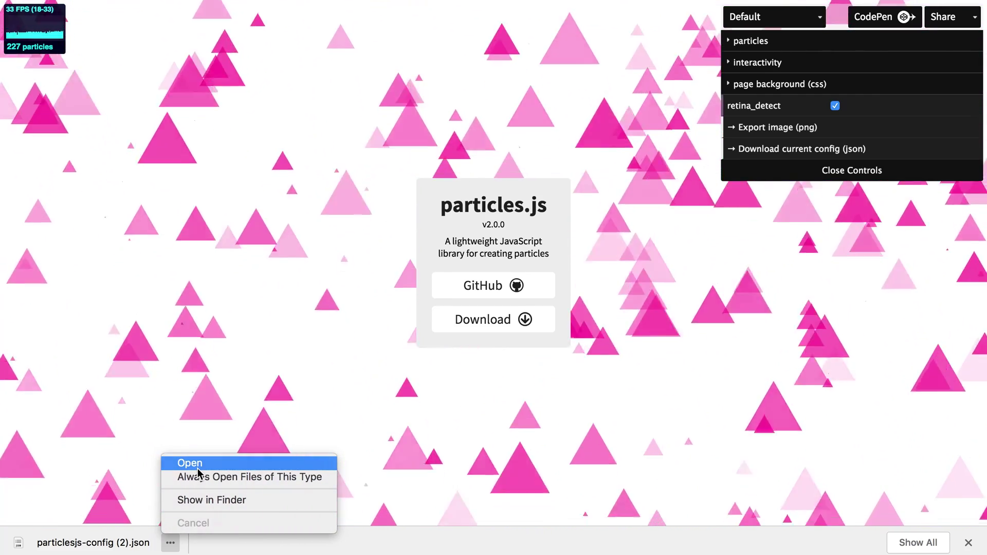
Step: Open the downloaded particles.js config JSON file
click(192, 468)
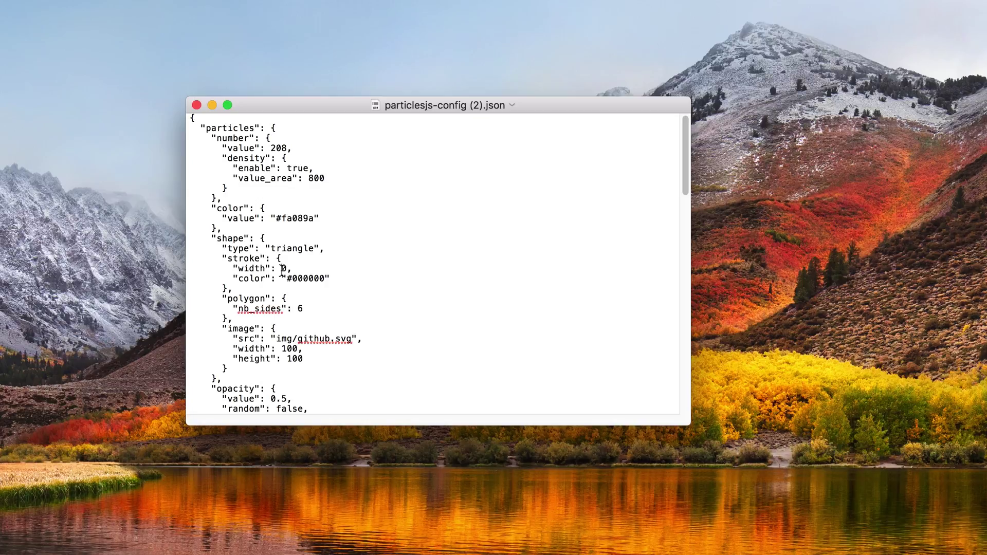
Step: Select and copy all the particle JSON in TextEdit, then return to the browser
key(cmd+a)
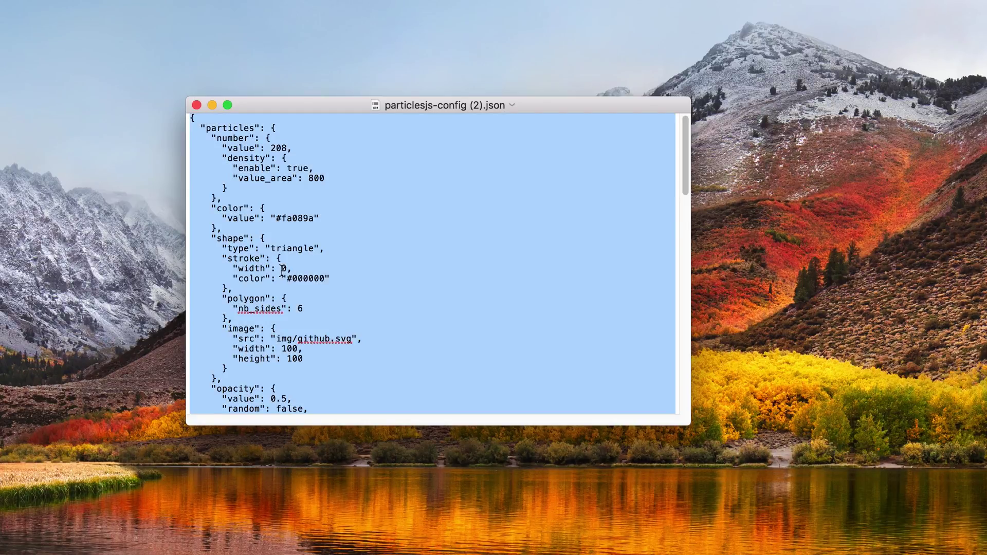
right_click(282, 270)
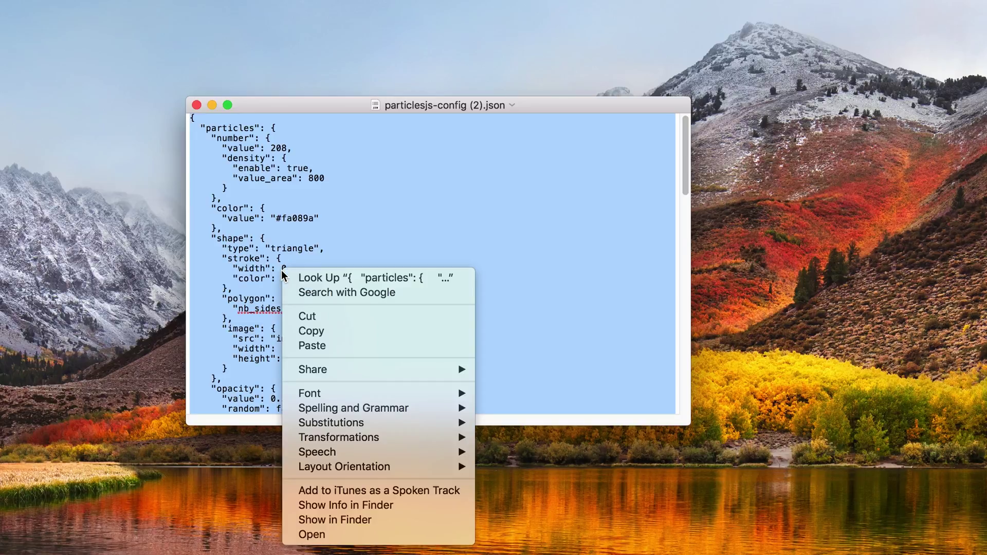
click(327, 332)
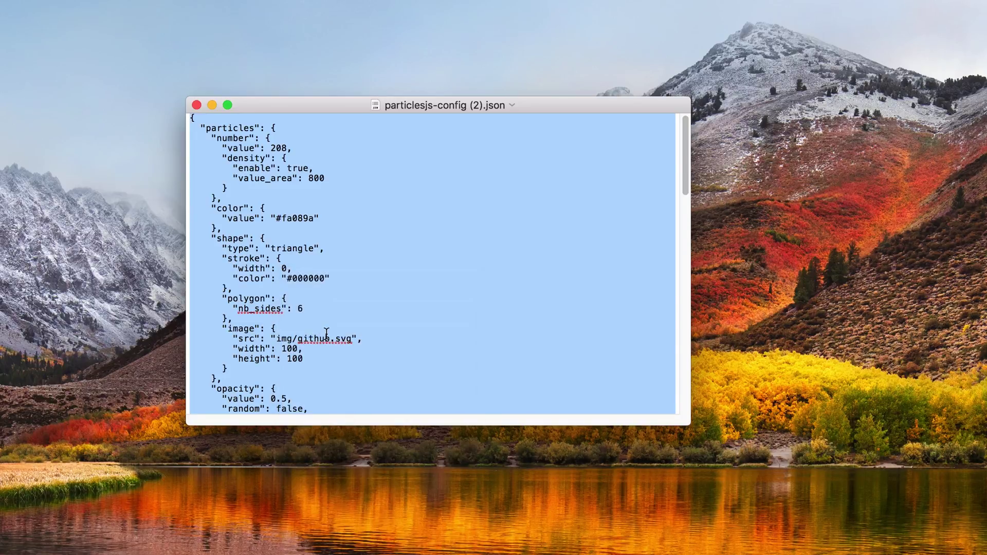
key(ctrl+Left)
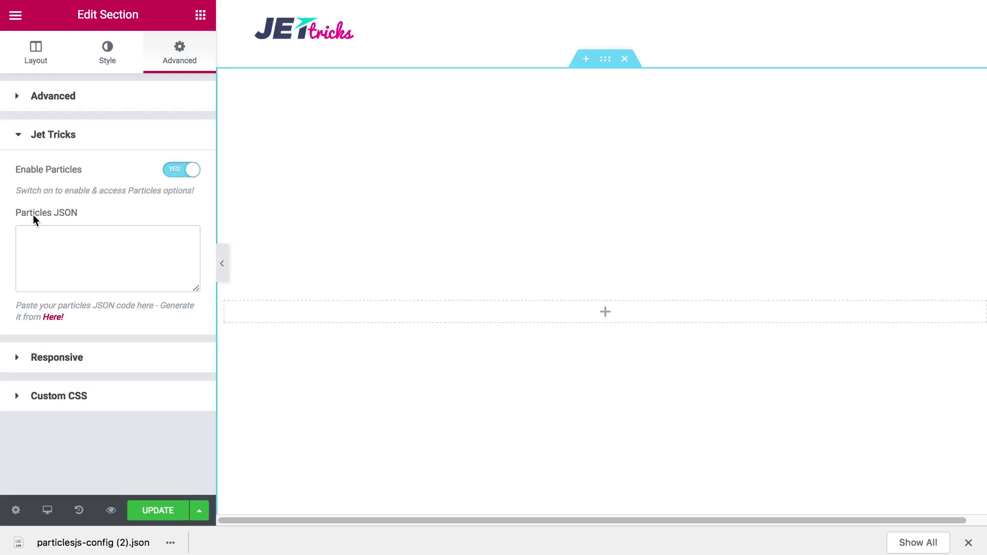
Step: Paste the copied particle configuration into the section's Particles JSON field
click(48, 244)
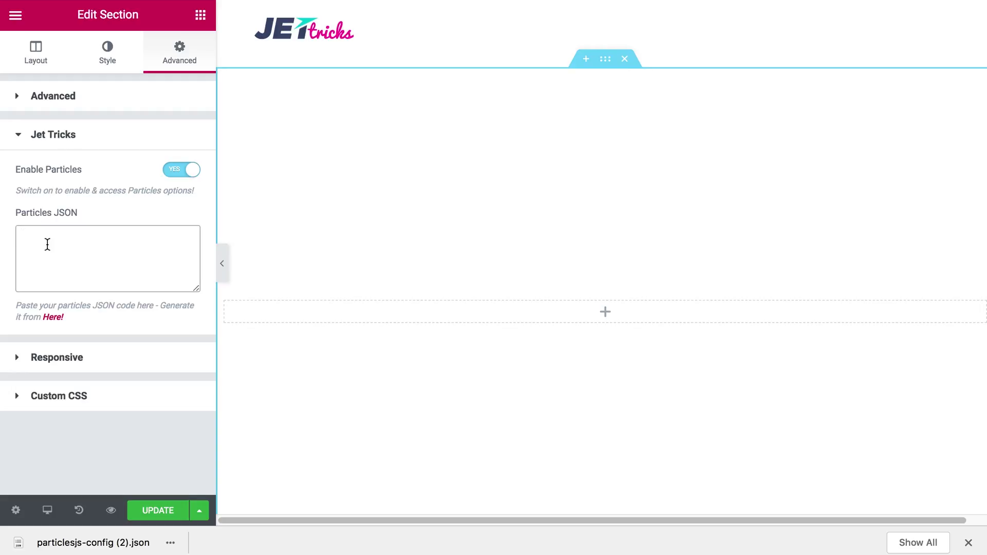
right_click(47, 244)
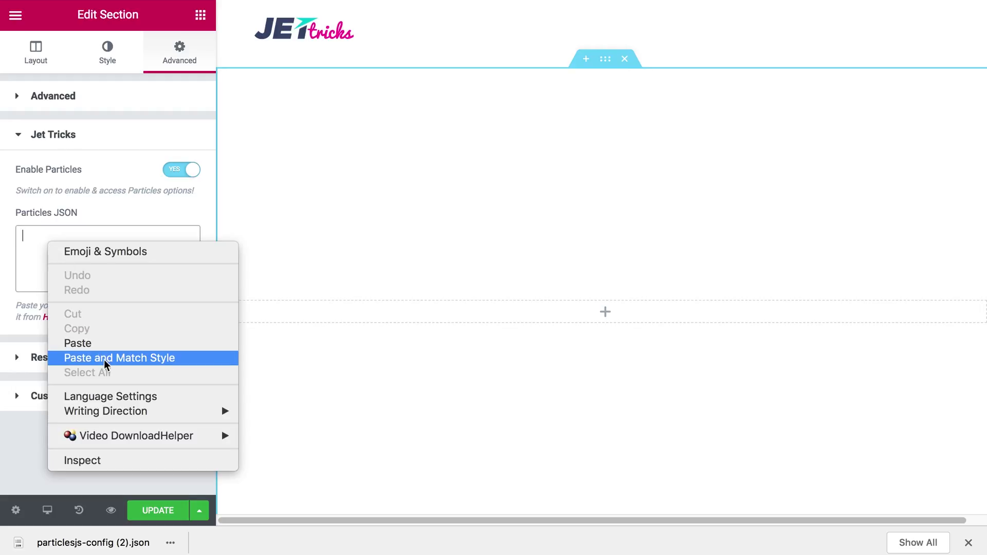
click(94, 345)
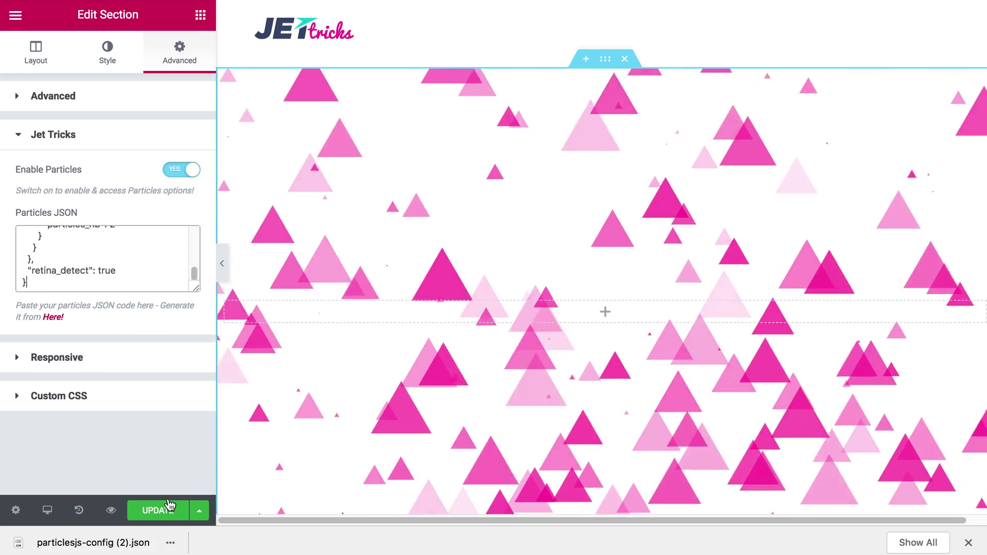
Step: Update the page, dismiss the downloads bar, and preview it on the live site
click(170, 509)
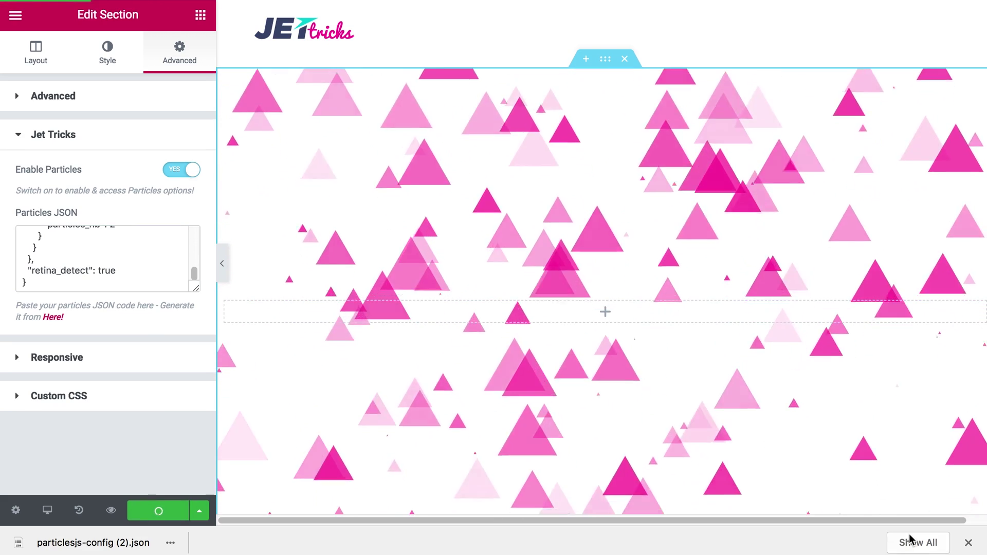
click(968, 541)
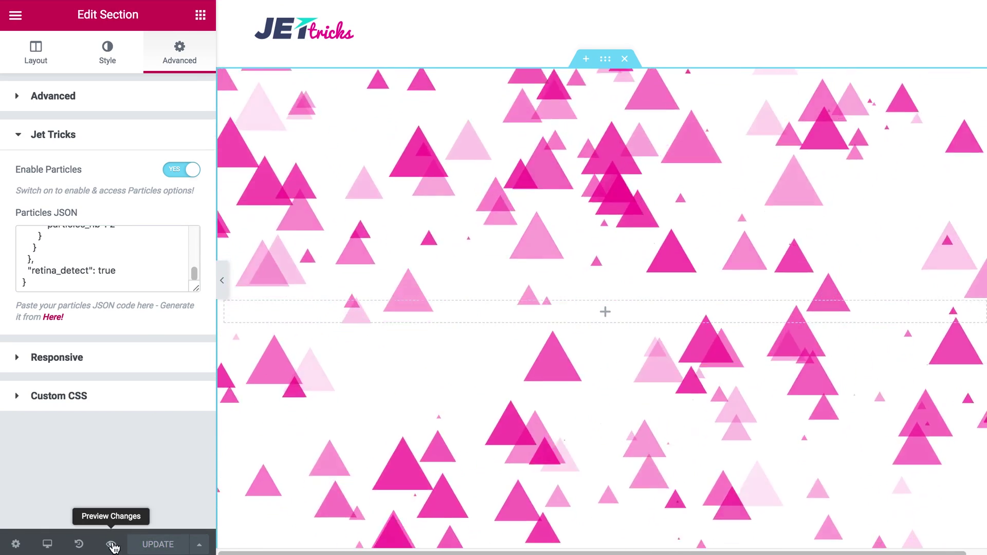
click(111, 544)
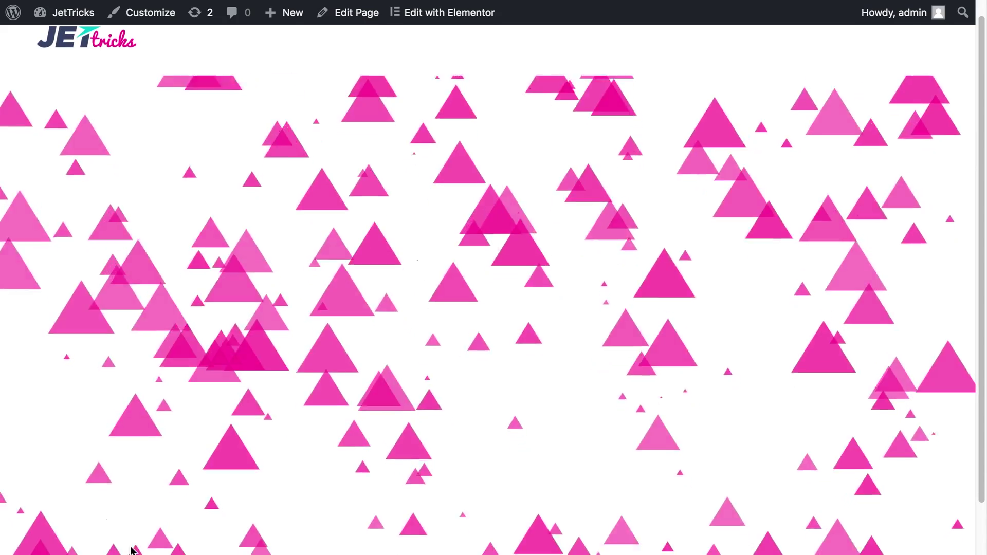